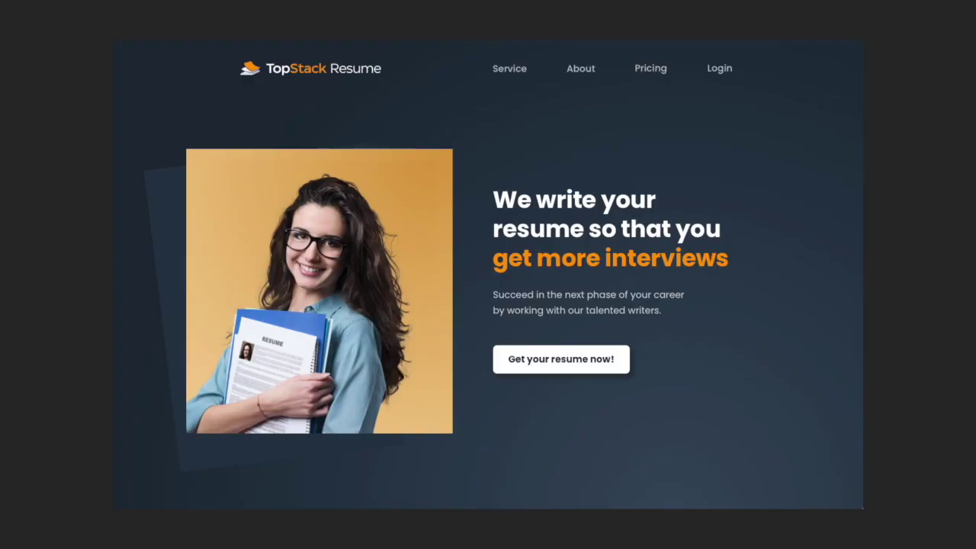
Look through the current screenshot, then advance past News Therapy to the 'How we can help' services screenshot.
scroll(488, 274, down, 8)
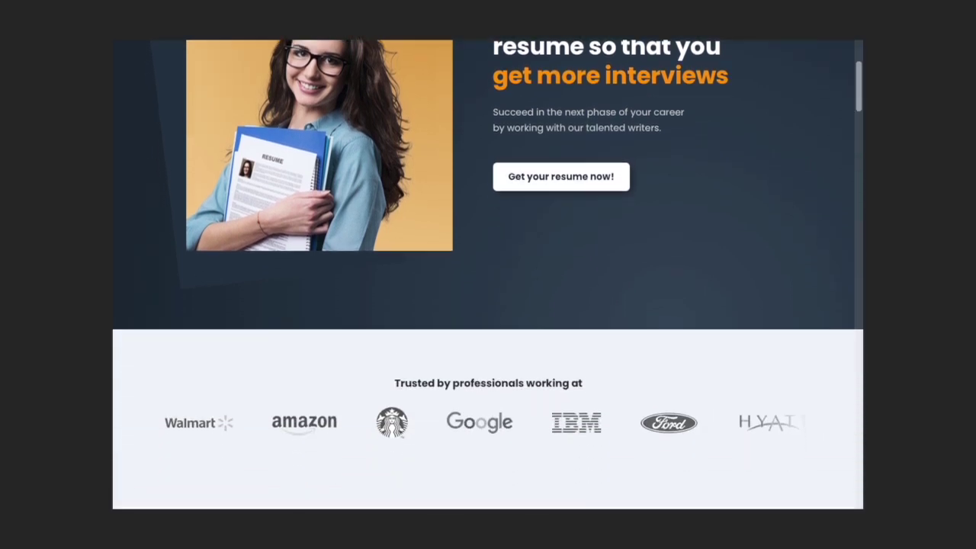
scroll(488, 274, down, 2)
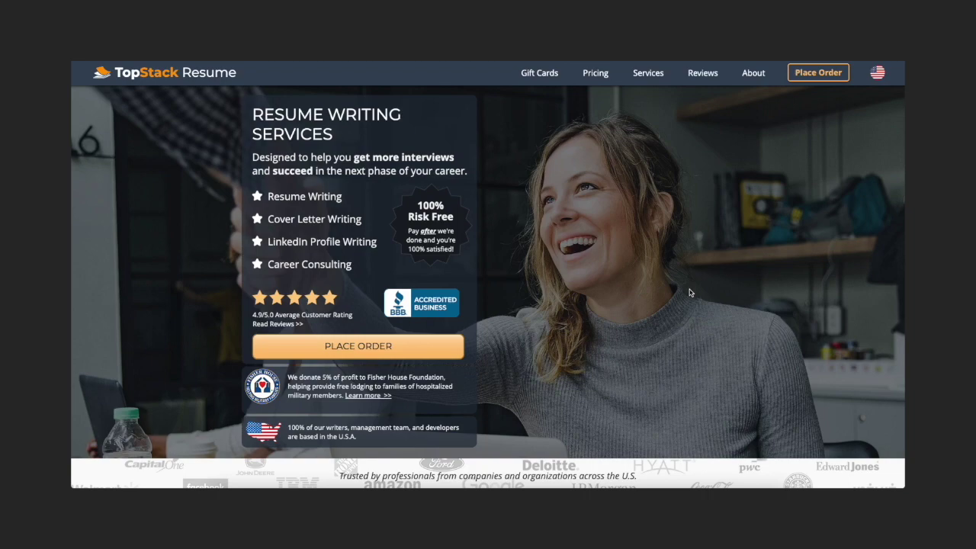
scroll(690, 292, down, 7)
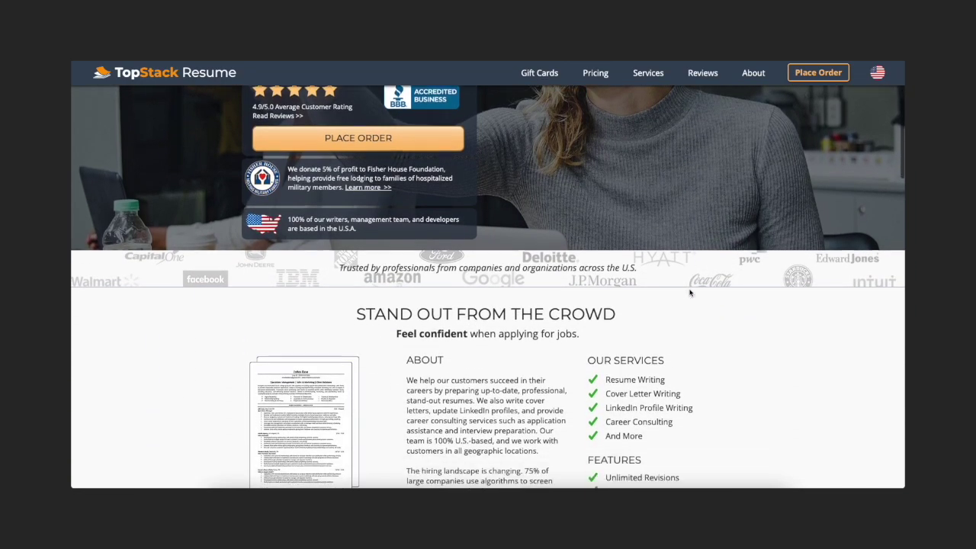
scroll(690, 292, down, 1)
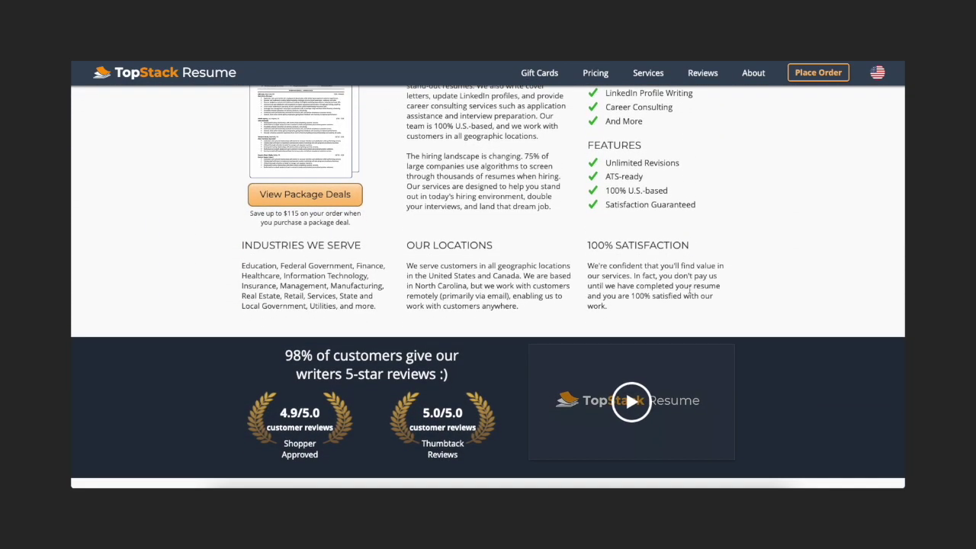
scroll(690, 292, down, 8)
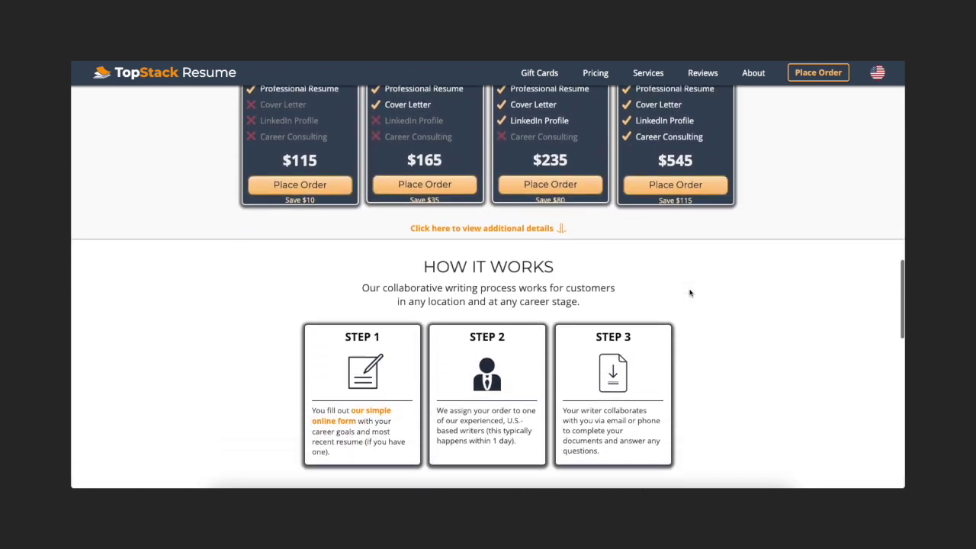
scroll(690, 292, down, 6)
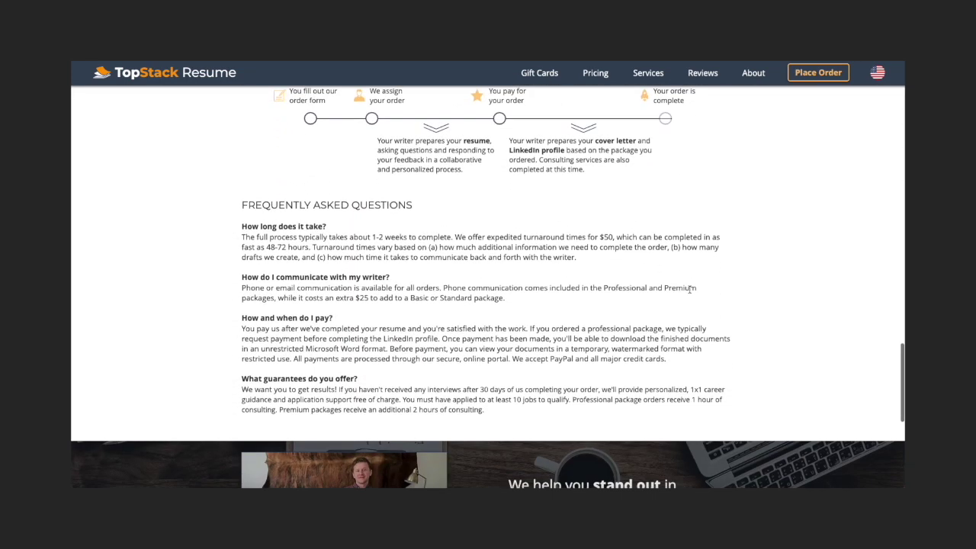
scroll(690, 292, down, 7)
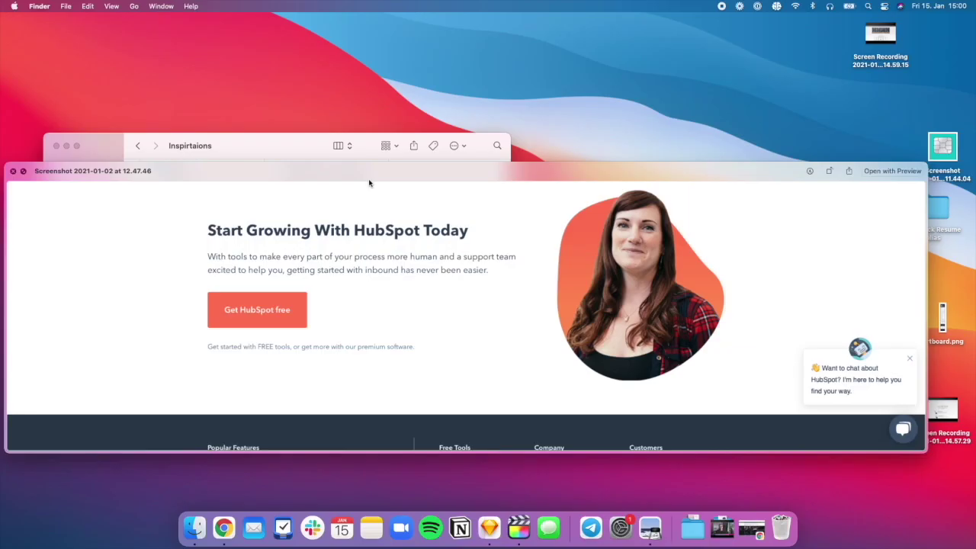
key(Down)
key(Down)
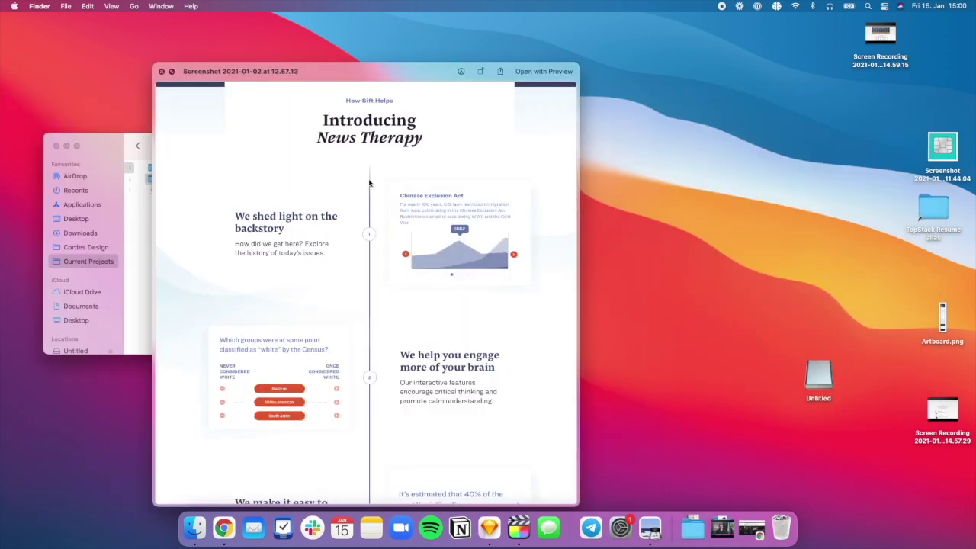
key(Down)
key(Down)
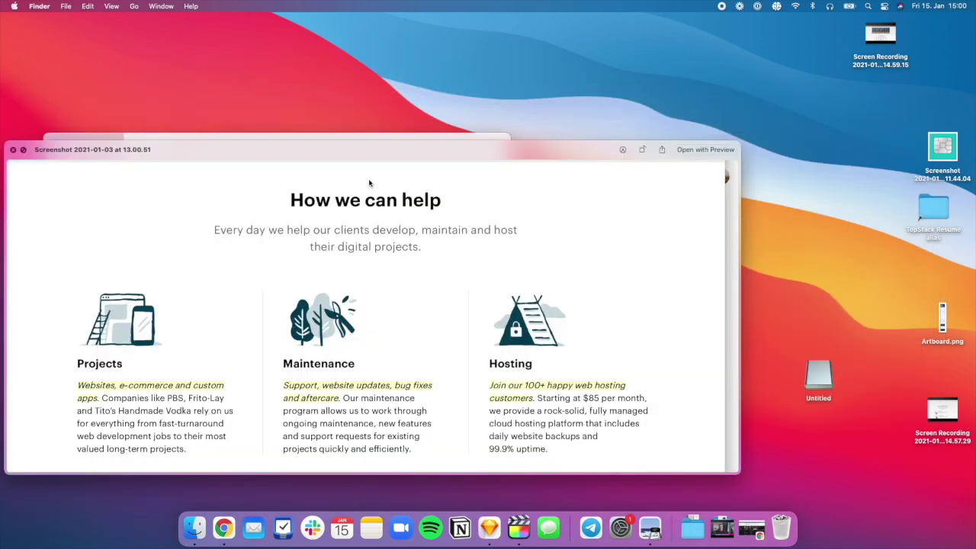
key(Down)
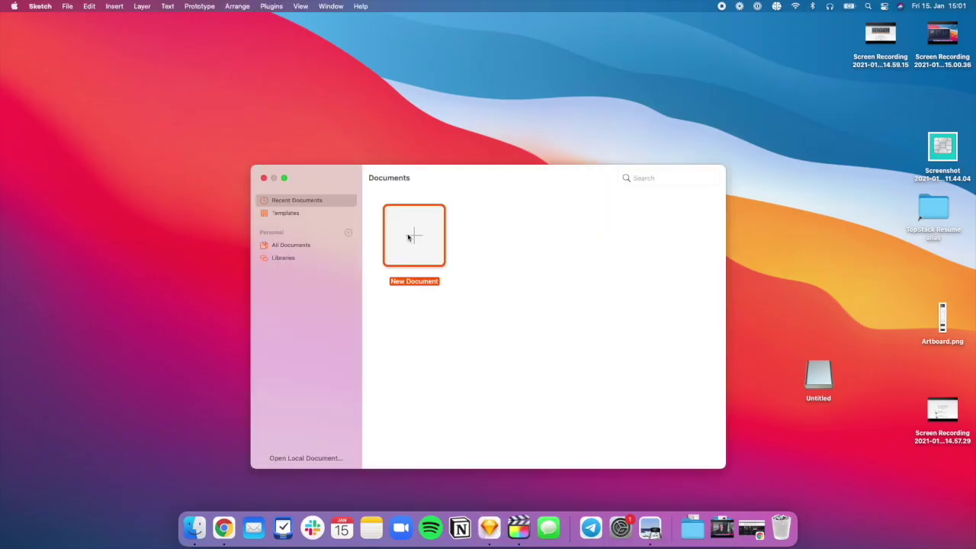
Start a new blank document from Sketch's Documents window.
double_click(414, 235)
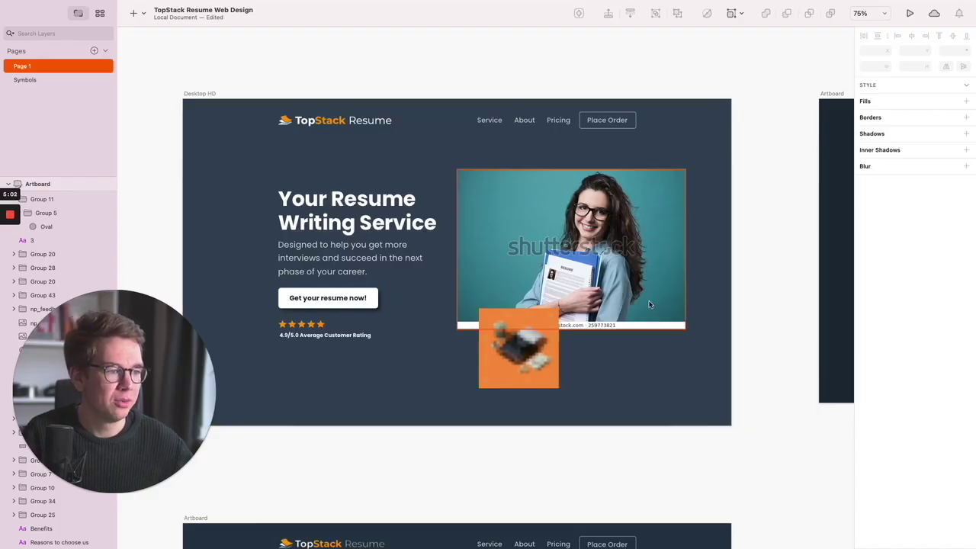
scroll(615, 349, down, 3)
scroll(615, 348, down, 1)
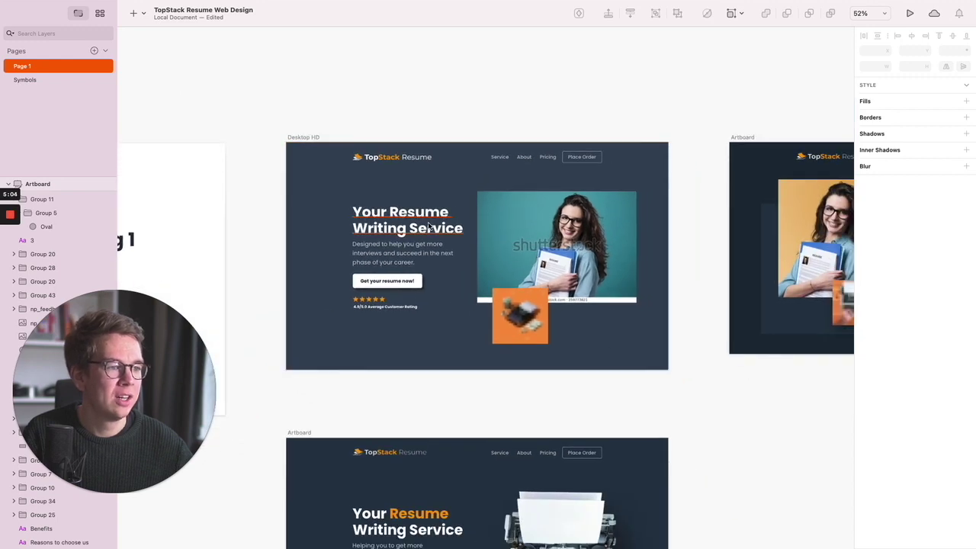
scroll(474, 242, down, 1)
scroll(474, 242, right, 1)
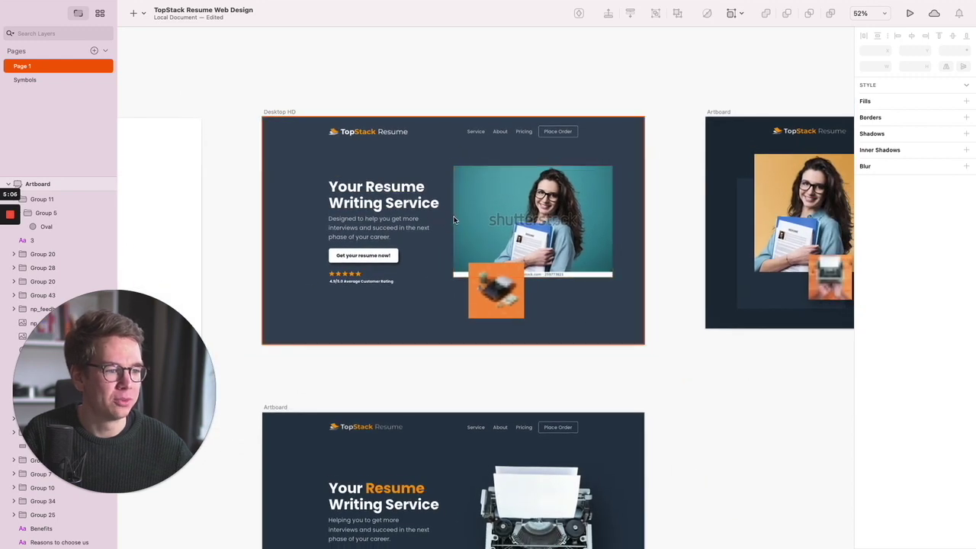
scroll(452, 221, down, 6)
scroll(453, 221, right, 3)
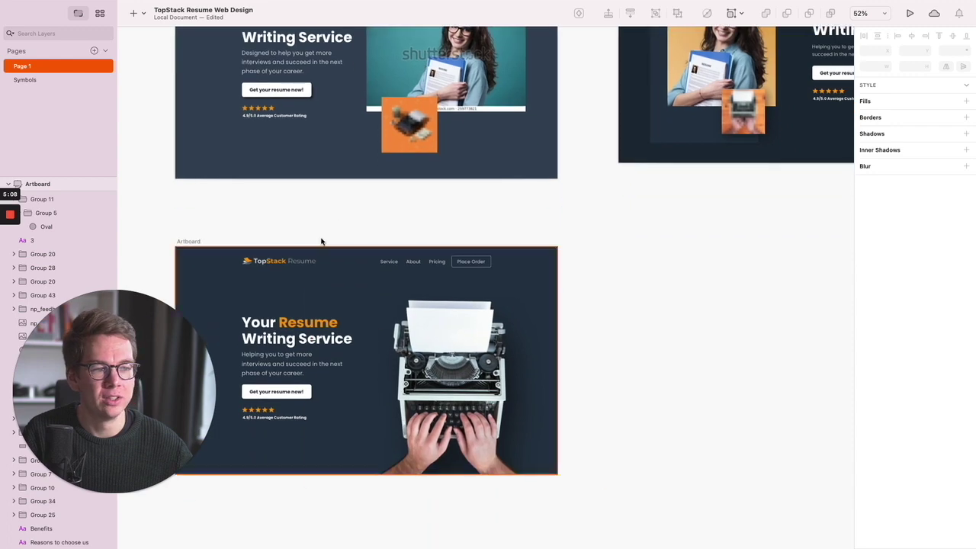
scroll(526, 307, up, 3)
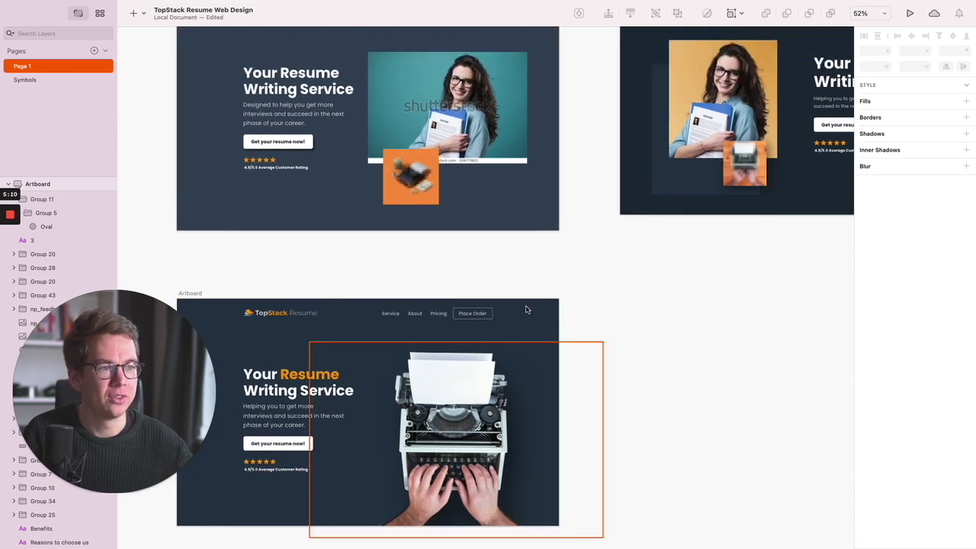
scroll(478, 196, down, 5)
scroll(476, 197, right, 5)
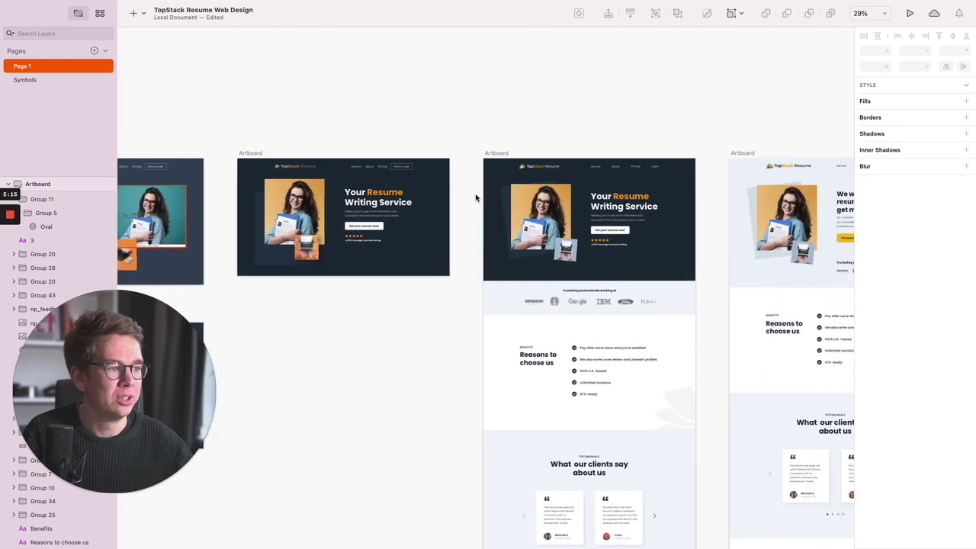
scroll(561, 381, down, 5)
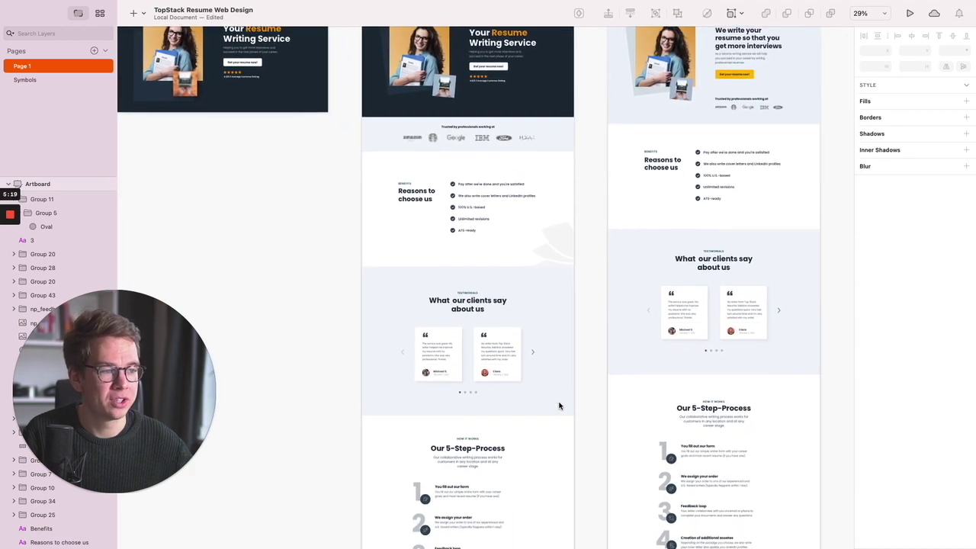
scroll(618, 201, up, 3)
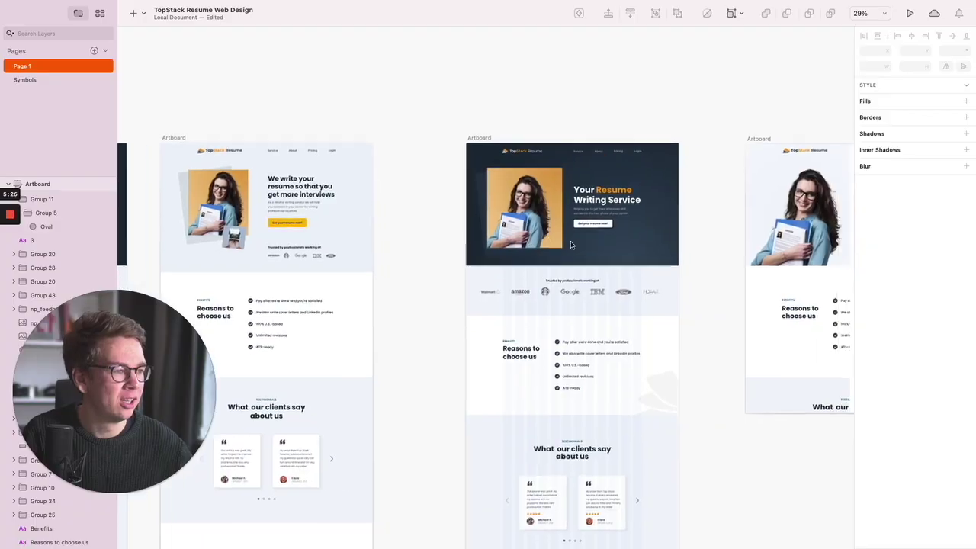
scroll(570, 244, right, 3)
scroll(570, 244, left, 3)
scroll(570, 245, left, 5)
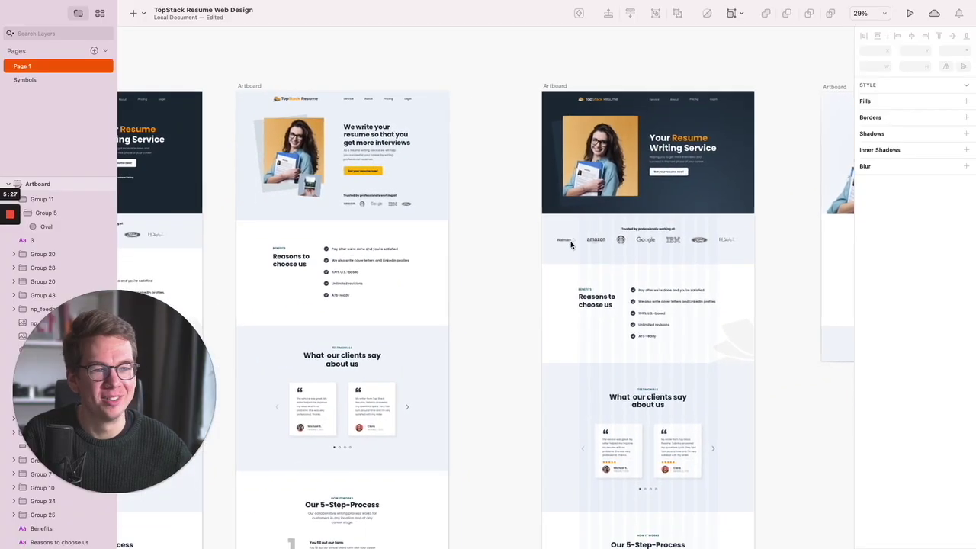
scroll(394, 280, right, 3)
scroll(393, 280, up, 3)
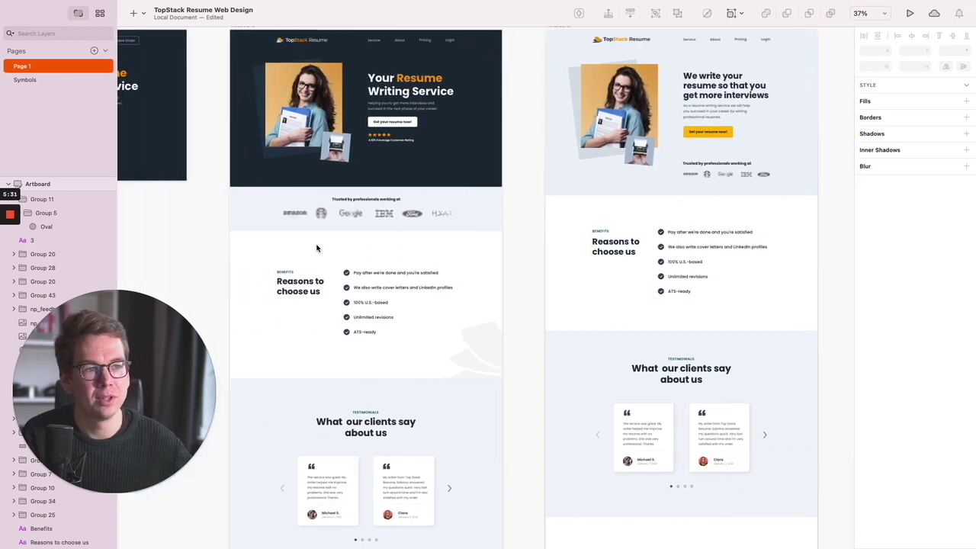
scroll(259, 203, up, 5)
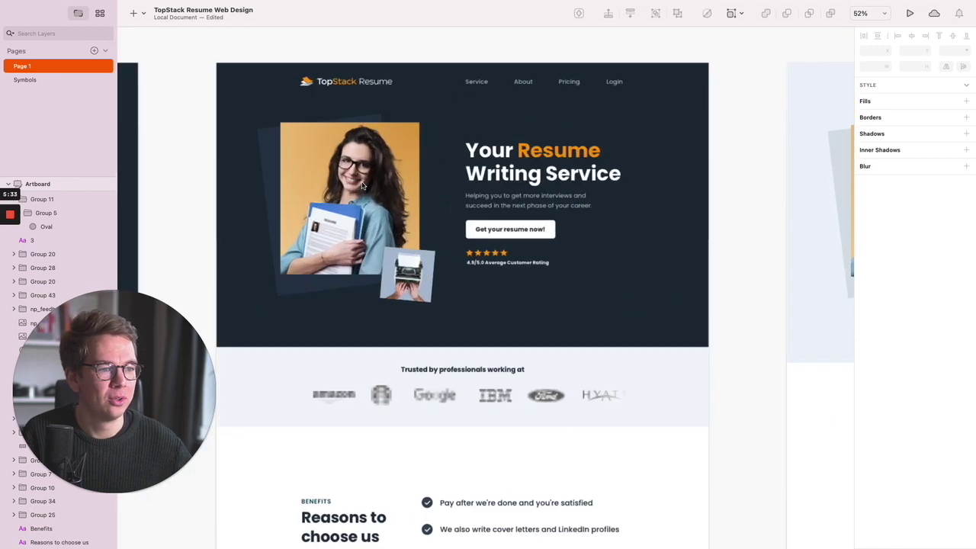
scroll(363, 185, up, 5)
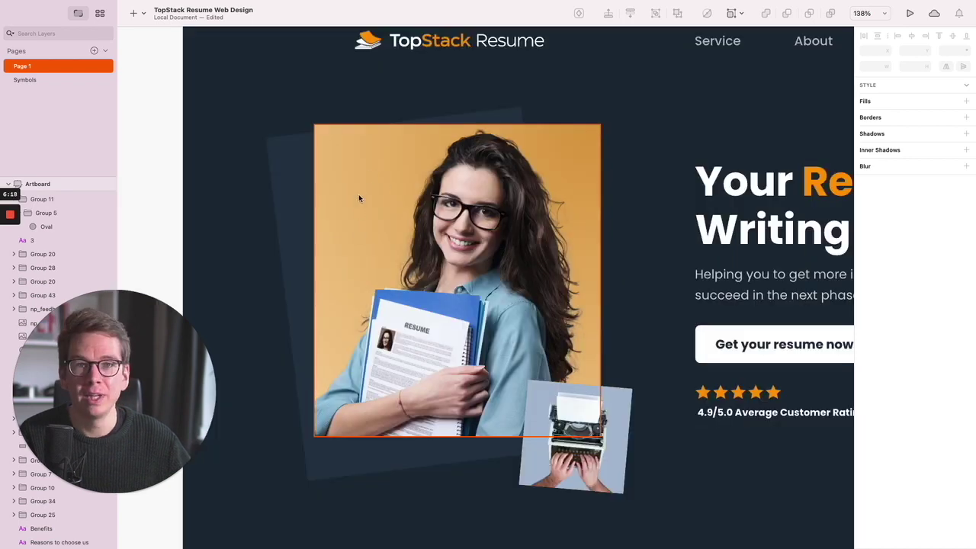
scroll(358, 193, down, 3)
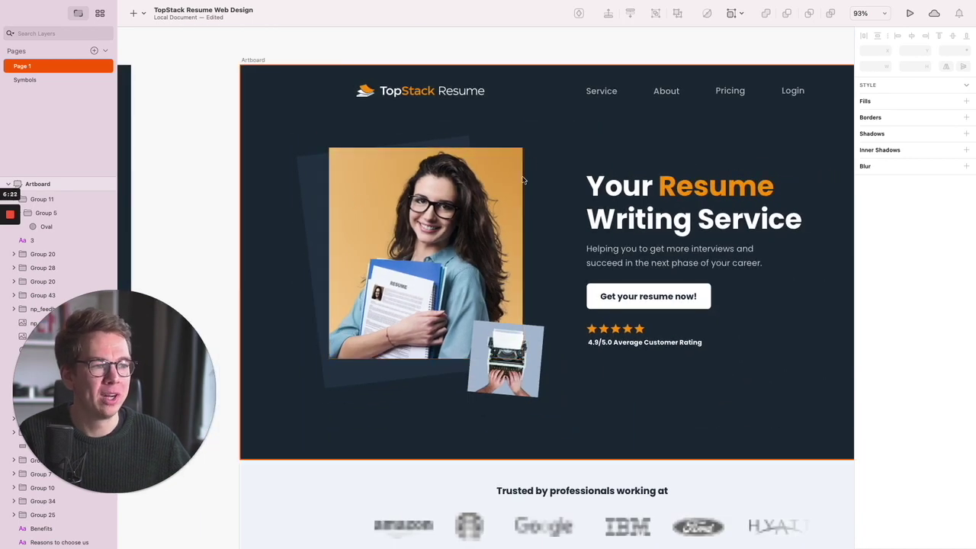
scroll(508, 181, up, 2)
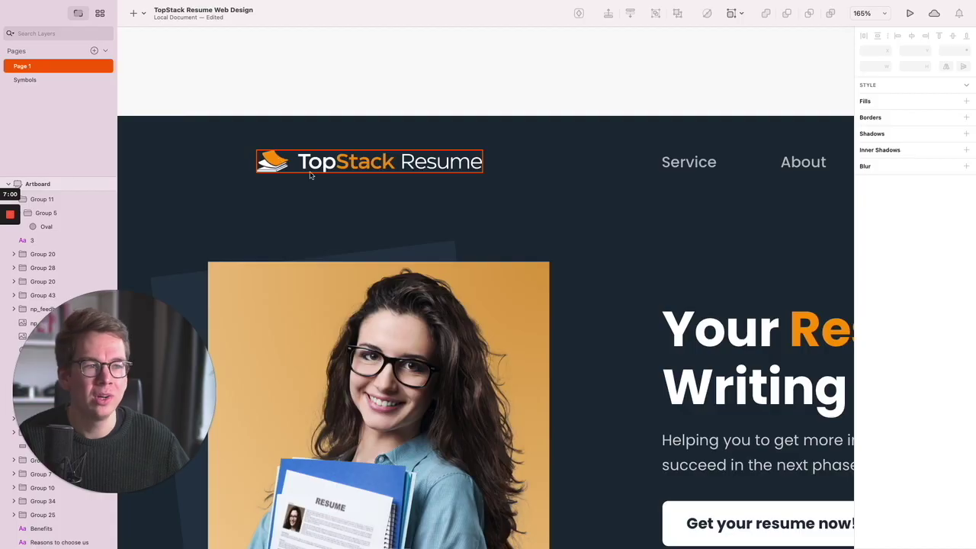
scroll(310, 175, up, 5)
scroll(310, 175, up, 2)
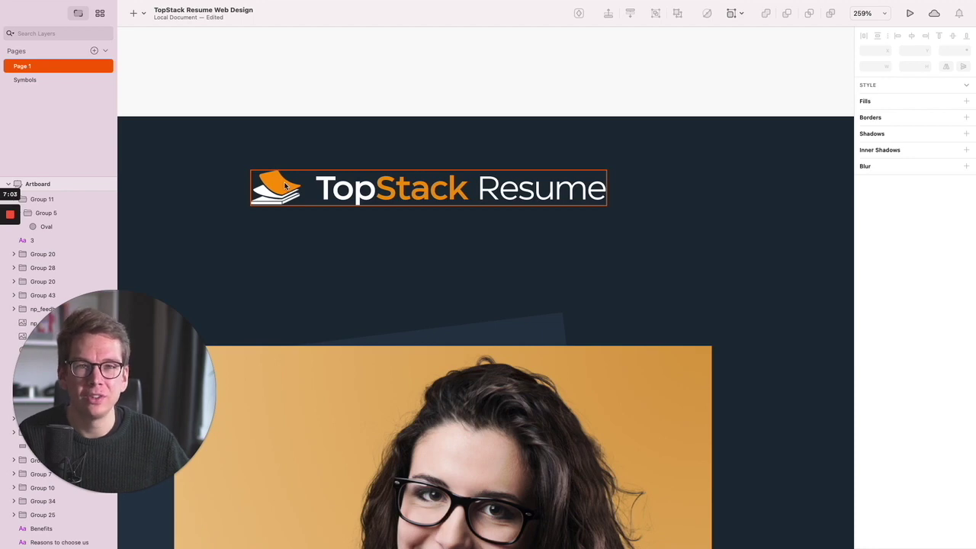
scroll(283, 186, down, 10)
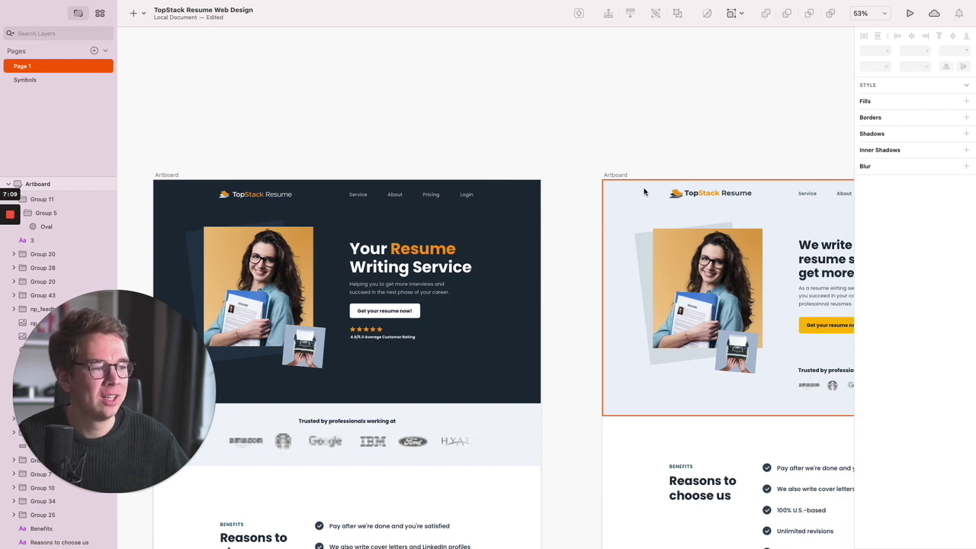
scroll(466, 237, right, 10)
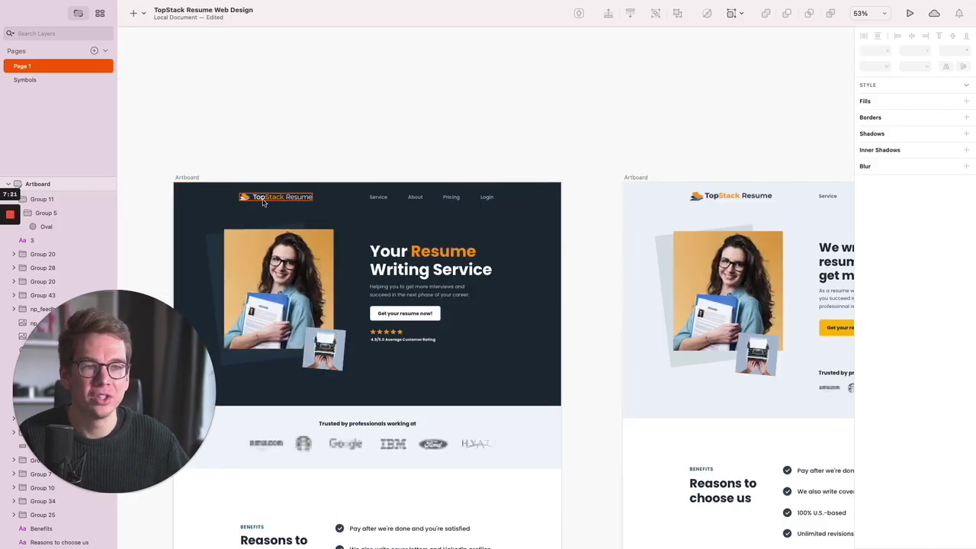
scroll(264, 200, up, 5)
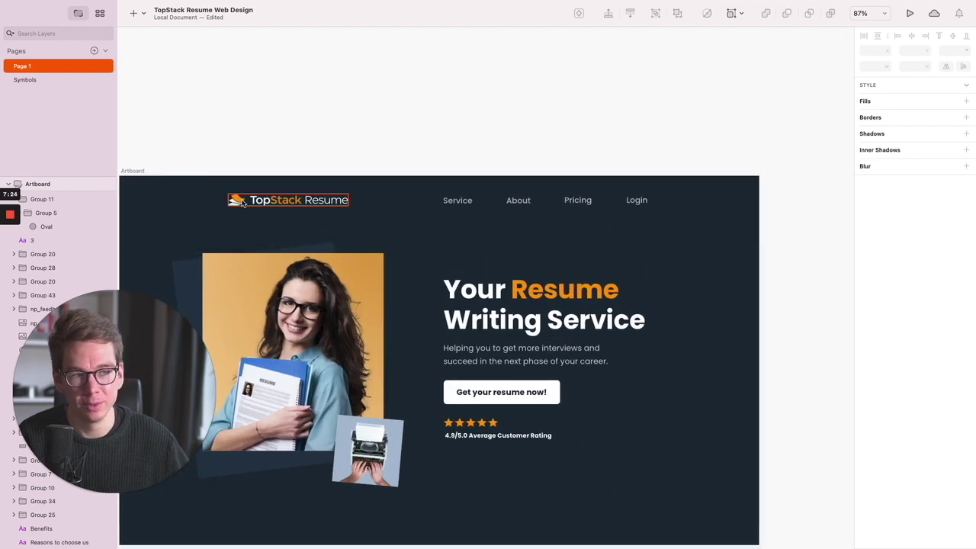
scroll(266, 220, down, 3)
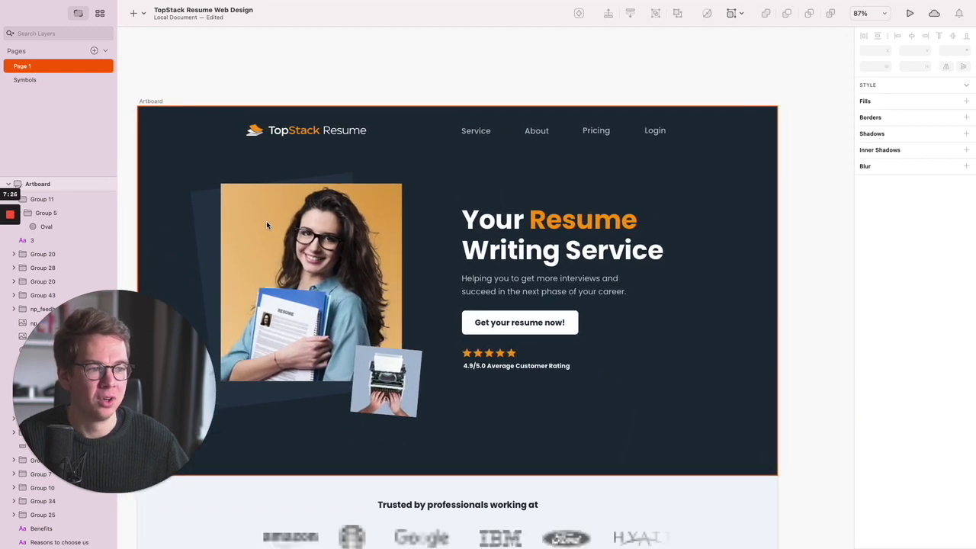
scroll(266, 221, down, 3)
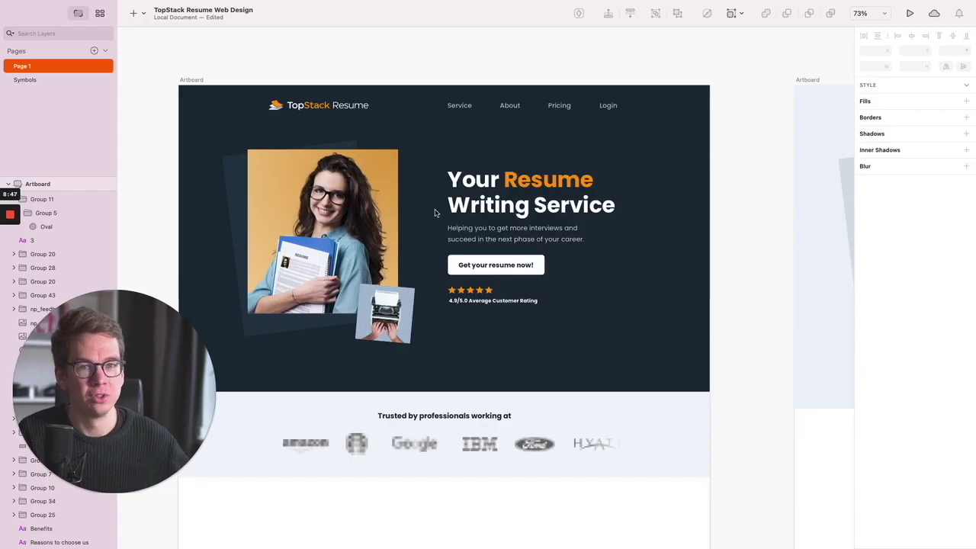
scroll(457, 336, down, 2)
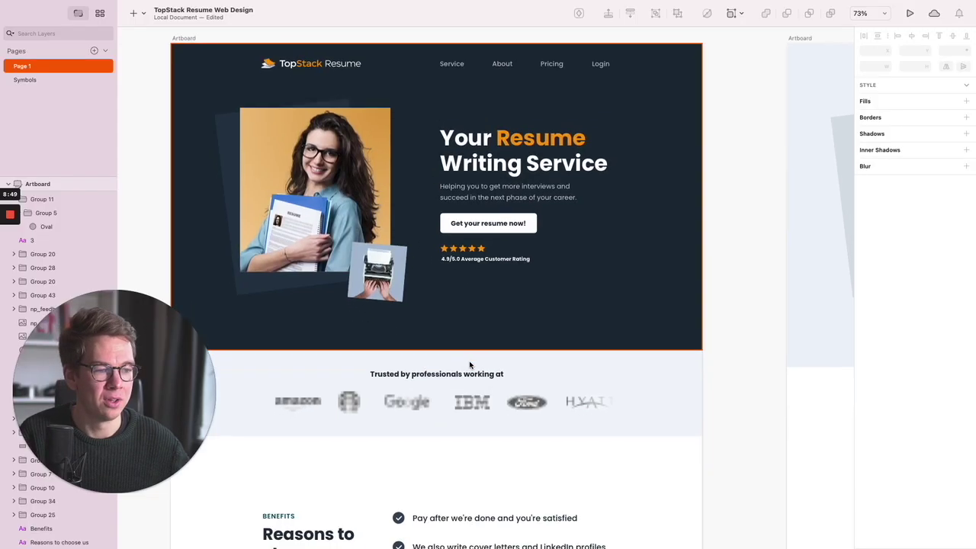
scroll(426, 421, down, 15)
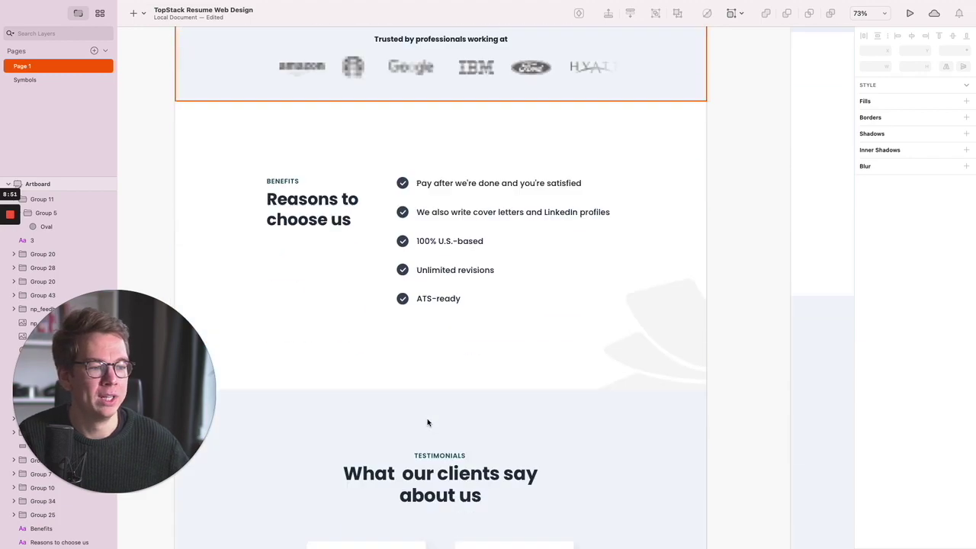
scroll(427, 421, down, 10)
scroll(425, 425, up, 1)
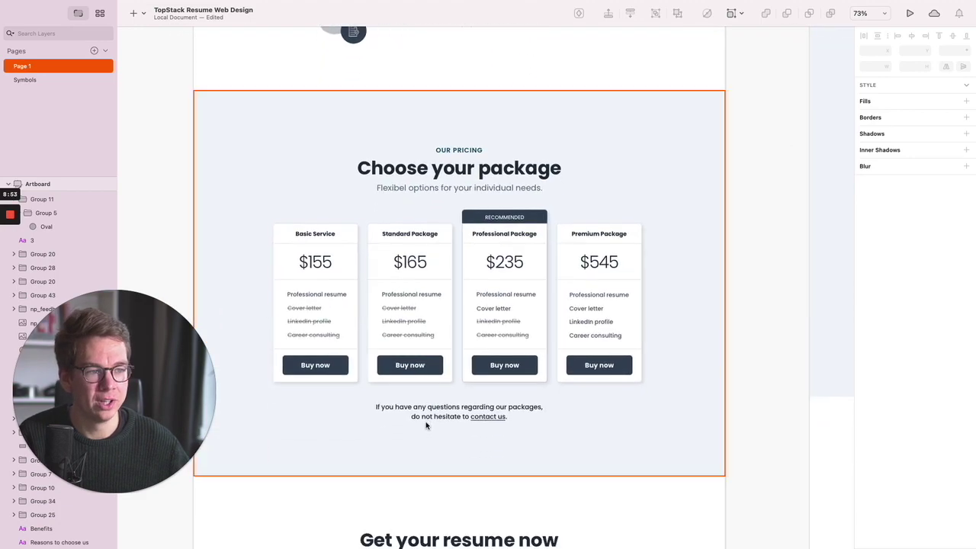